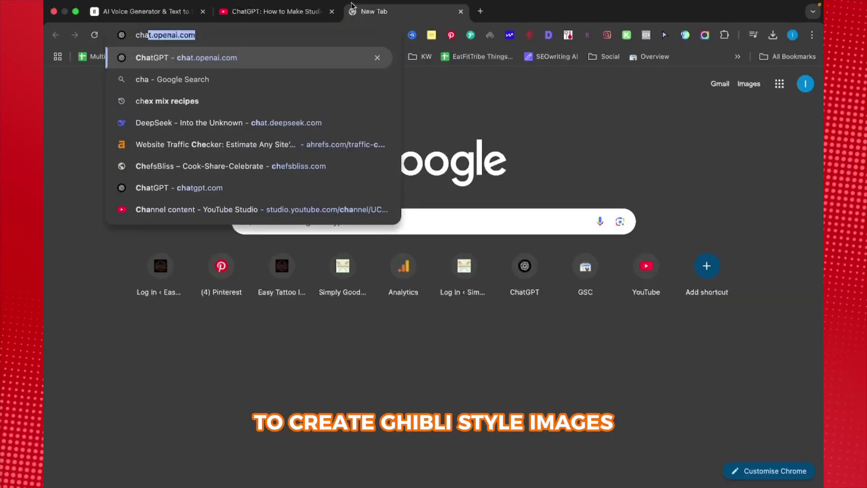
- Open the ChatGPT website by accepting the address-bar suggestion for 'chatg'
type("tg")
key("Return")
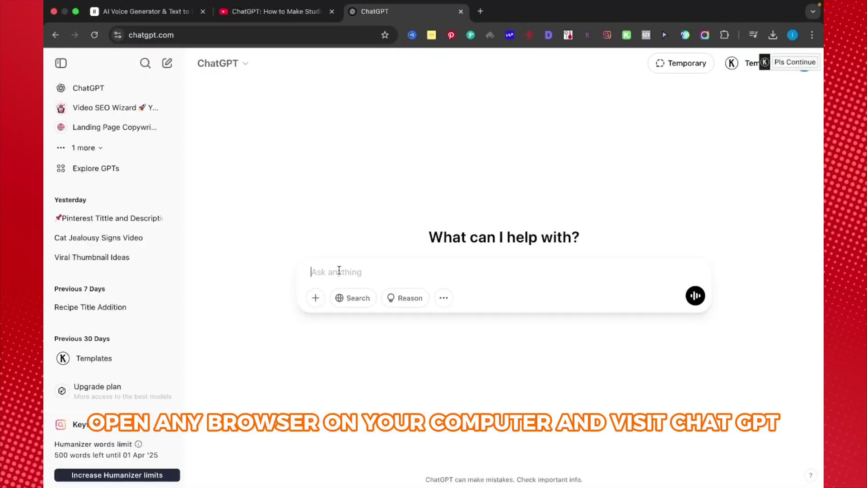
- Attach the pexels-moose wedding couple photo from Downloads and ask ChatGPT to make it Ghibli style
left_click(315, 297)
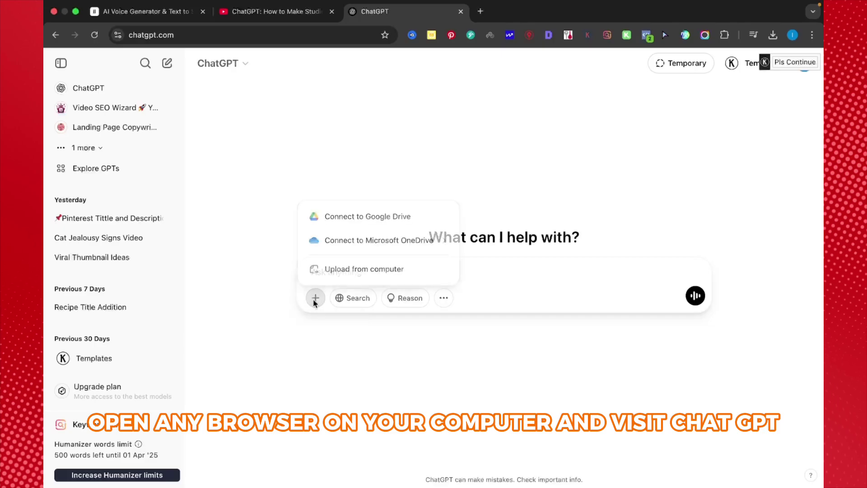
left_click(352, 269)
scroll(428, 292, "down", 5)
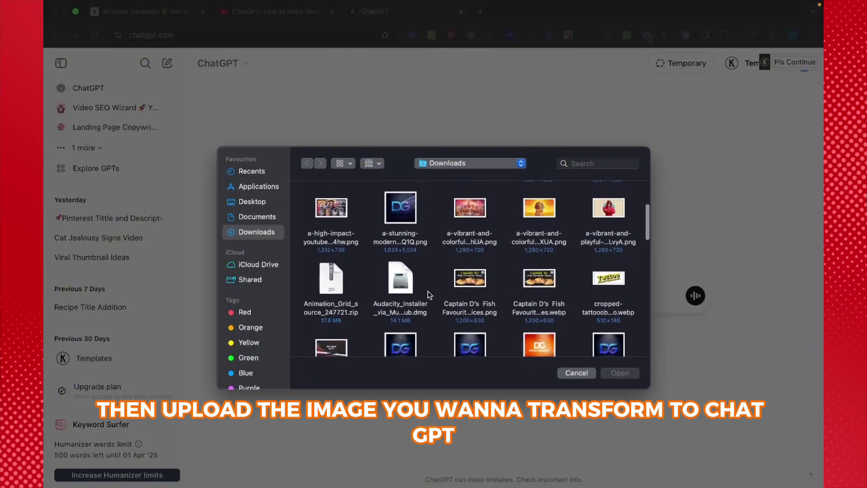
scroll(427, 291, "down", 8)
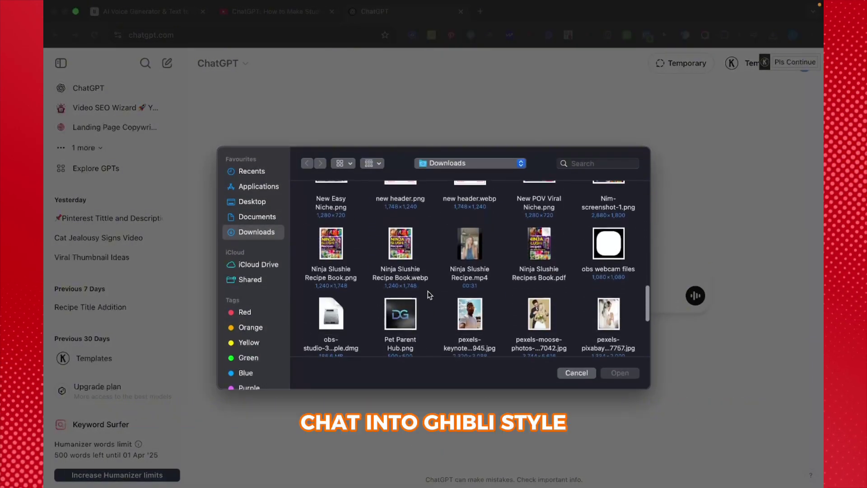
left_click(544, 276)
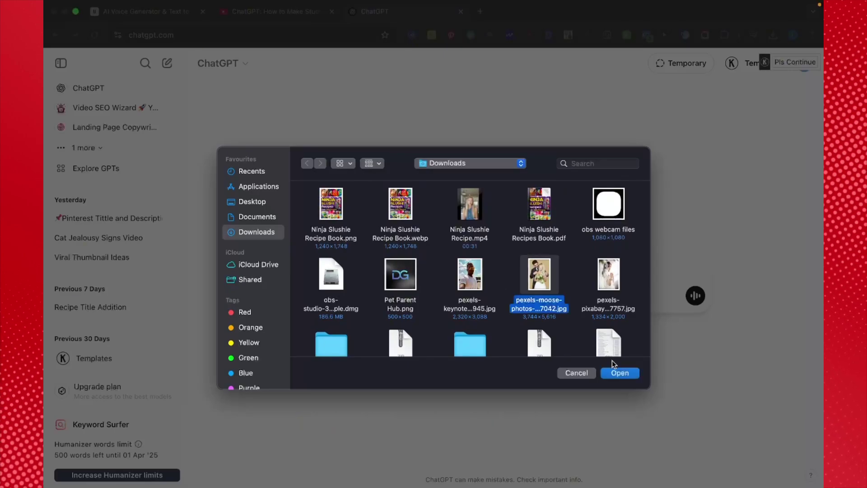
left_click(618, 373)
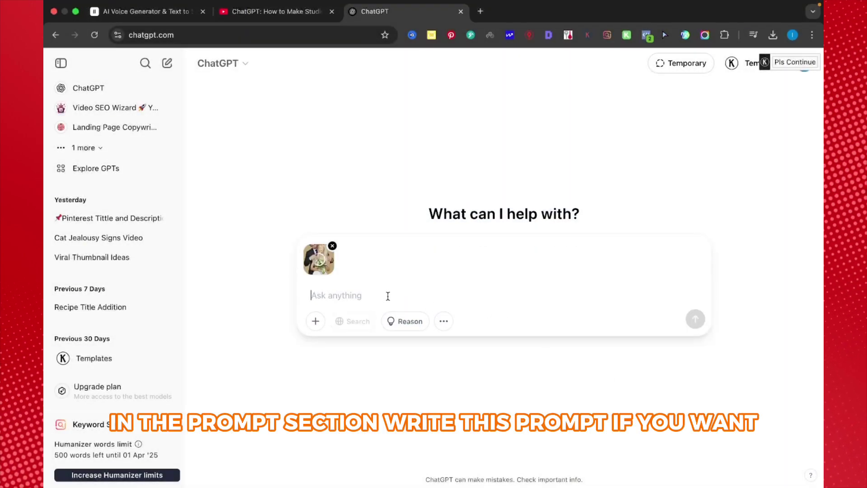
type("make ")
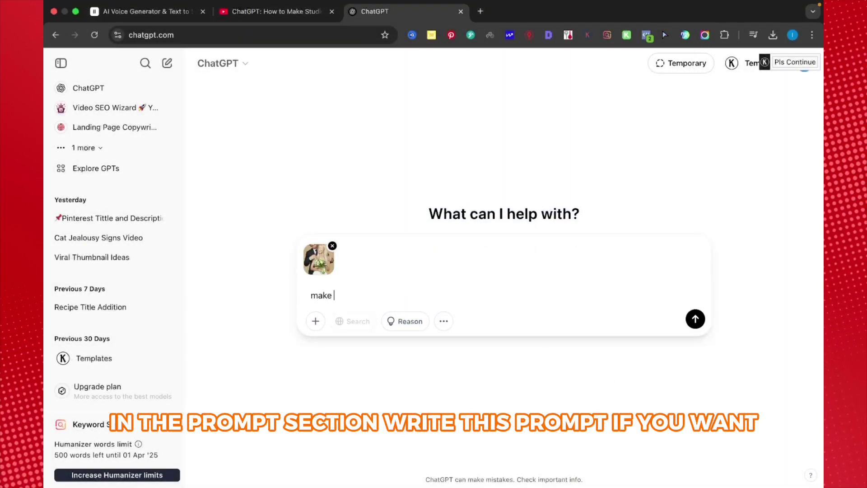
type("this image in ")
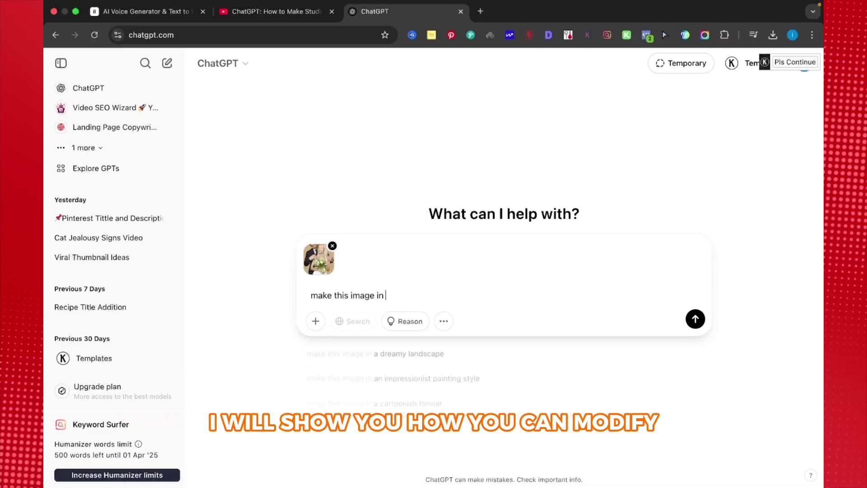
type("ghi")
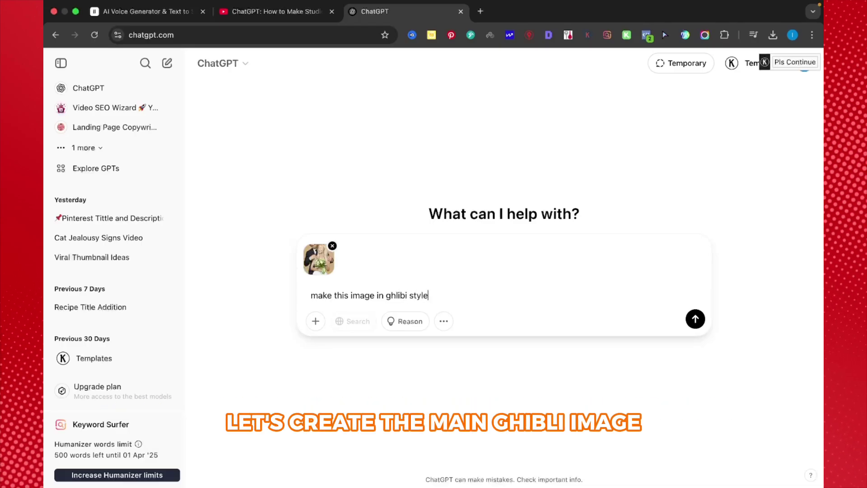
key("Return")
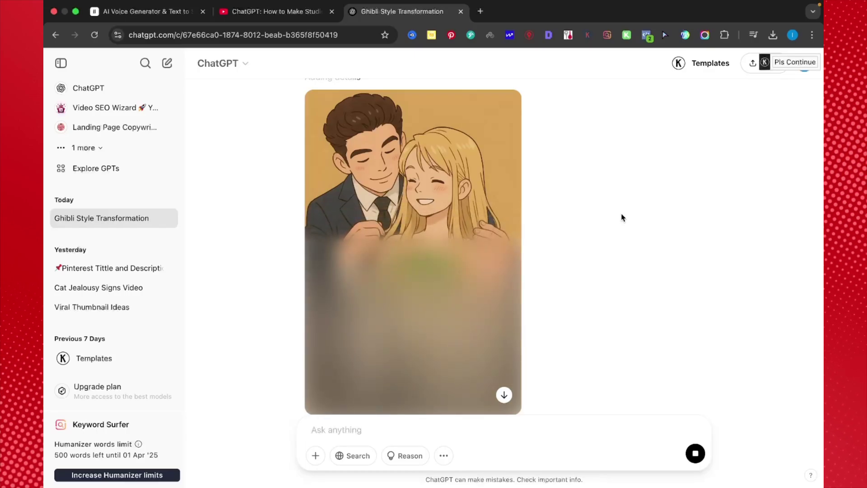
- Scroll up to check the uploaded photo and prompt while the Ghibli couple image renders
scroll(622, 217, "up", 6)
scroll(681, 143, "down", 5)
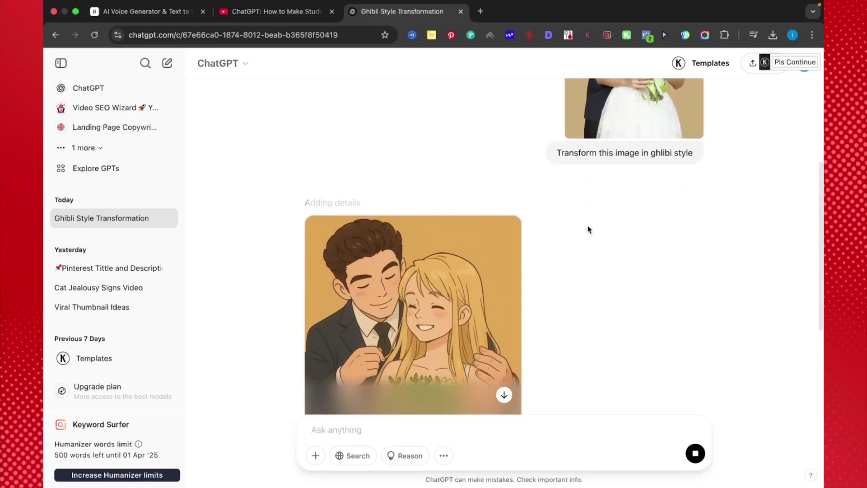
scroll(548, 185, "up", 6)
scroll(494, 286, "down", 6)
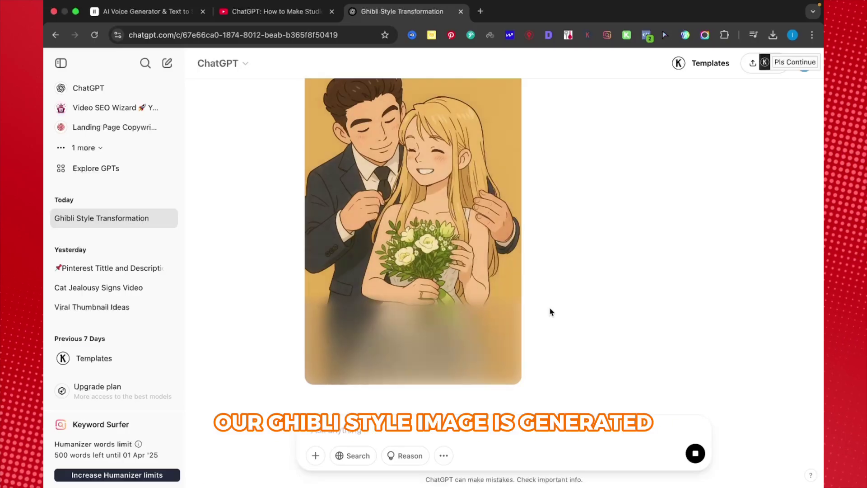
- Request the edit 'add red roses in the bride hand' on the generated Ghibli image
left_click(485, 307)
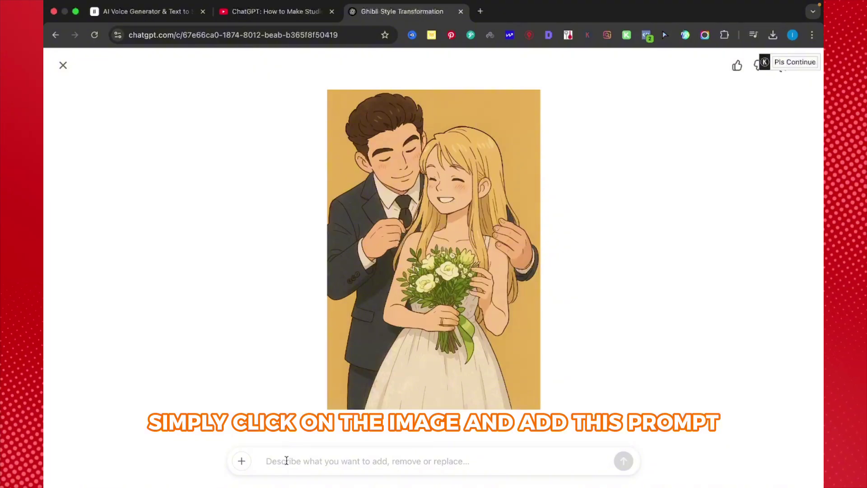
type("add red")
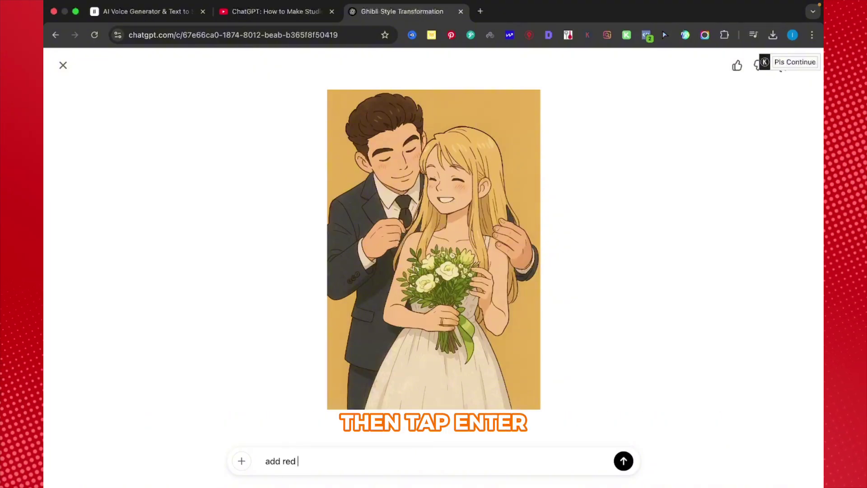
type(" ros")
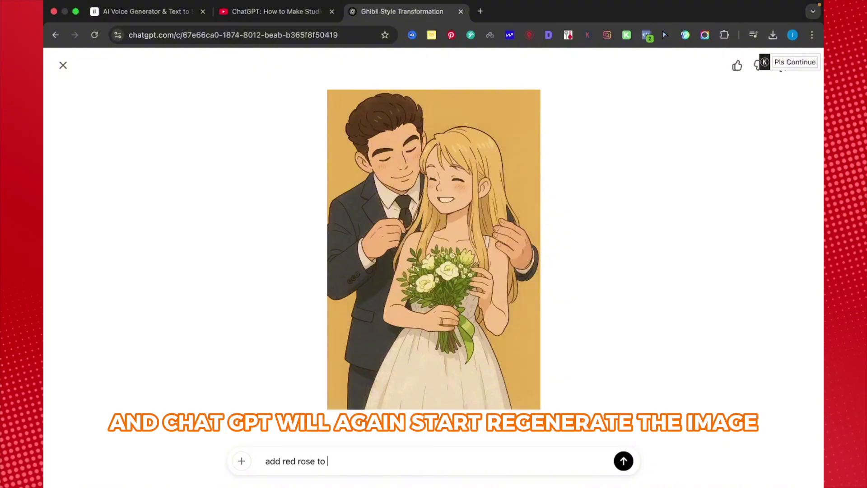
type("e in the bride hand")
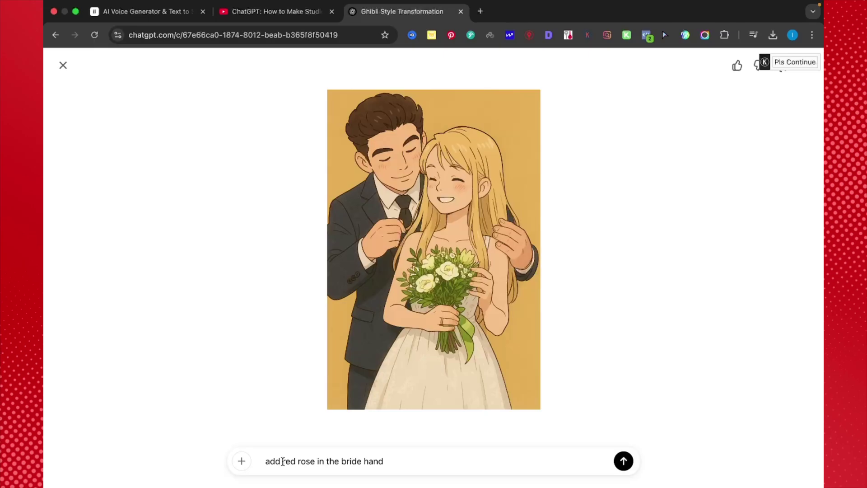
left_click(316, 452)
type("s")
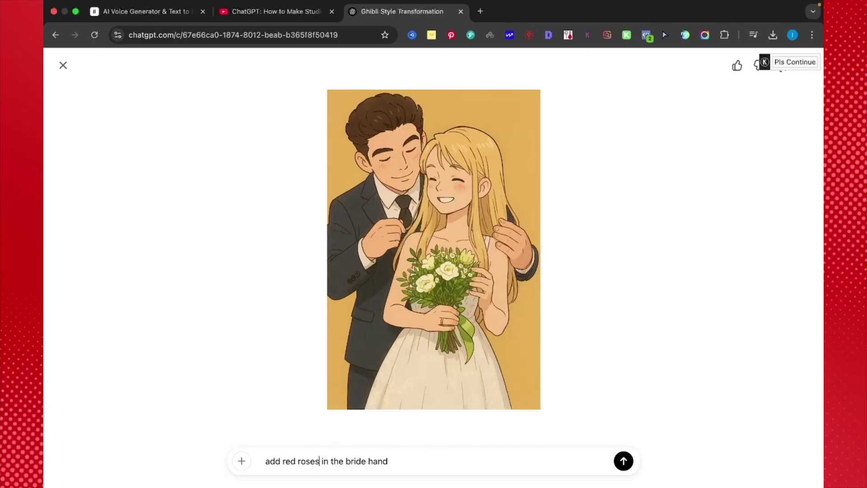
left_click(623, 461)
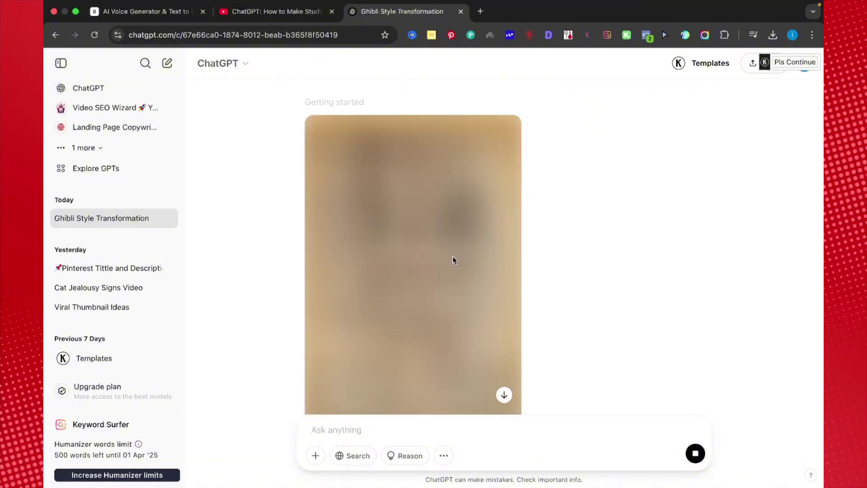
- Wait for the red-roses Ghibli image to finish, then view it full size
scroll(559, 215, "up", 1)
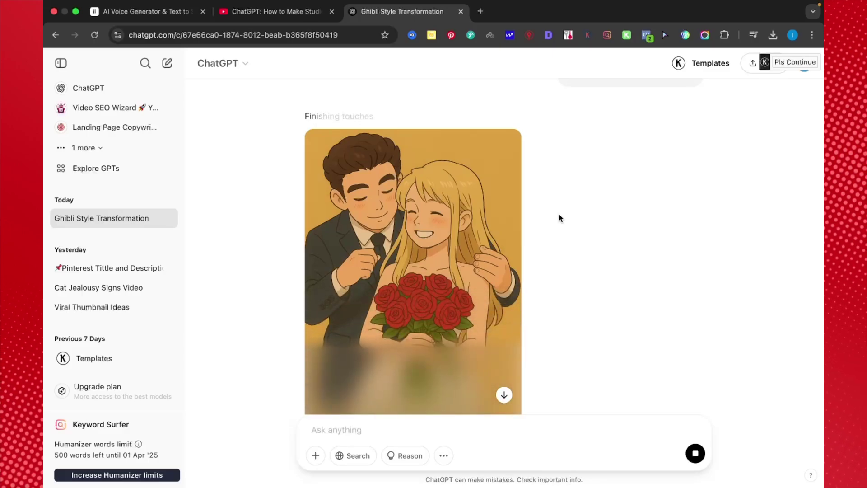
scroll(443, 275, "down", 5)
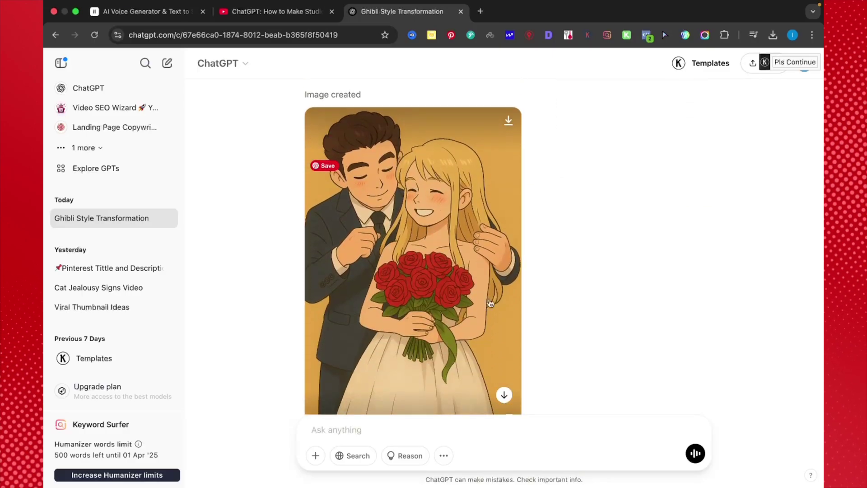
left_click(500, 297)
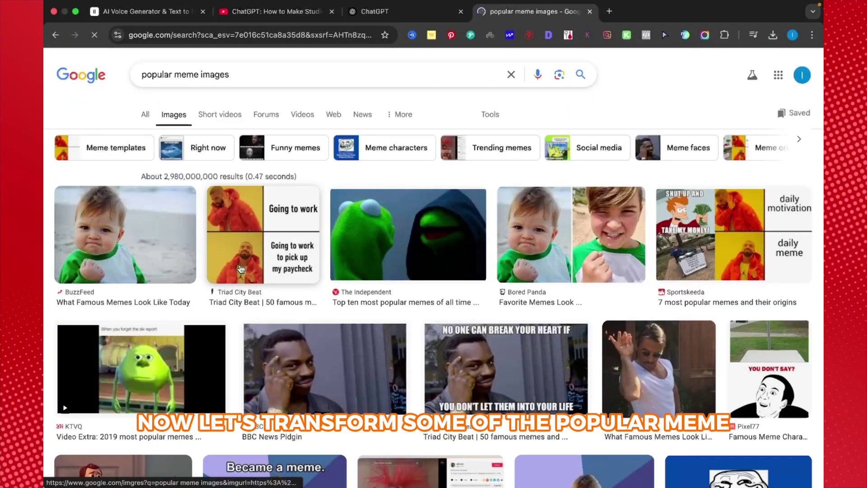
- Copy the BBC temple-tapping meme image from its Google Images preview to the clipboard
scroll(240, 268, "down", 3)
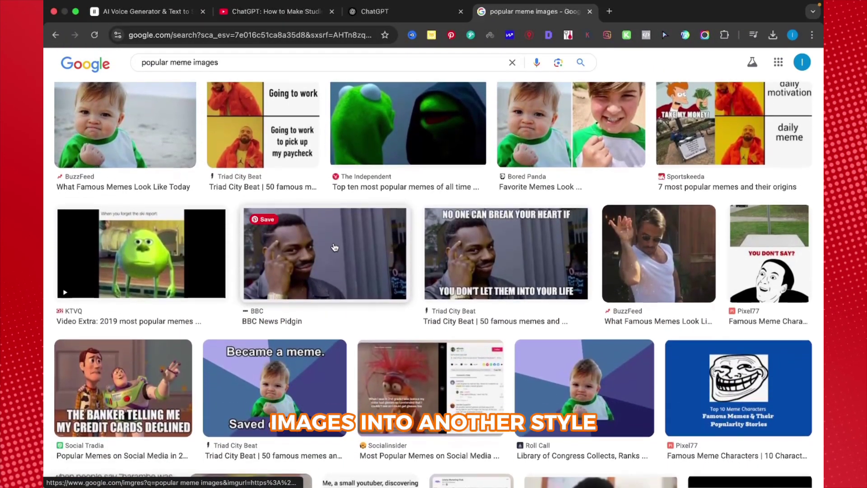
left_click(335, 247)
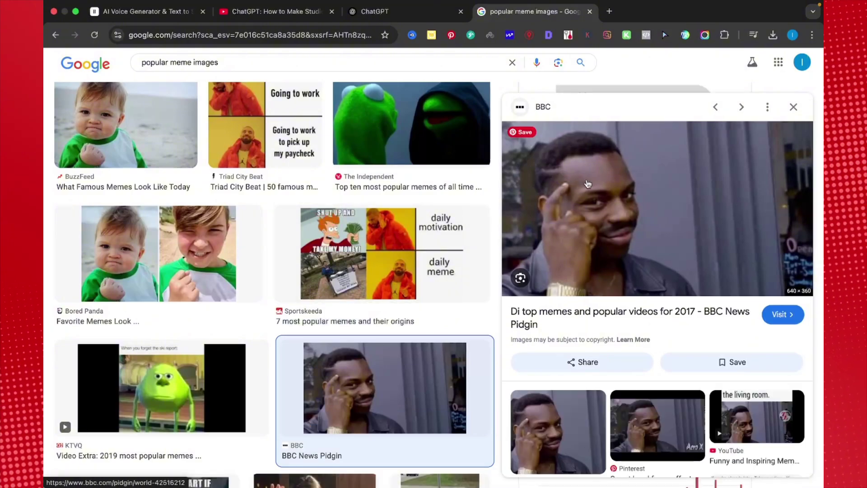
right_click(587, 183)
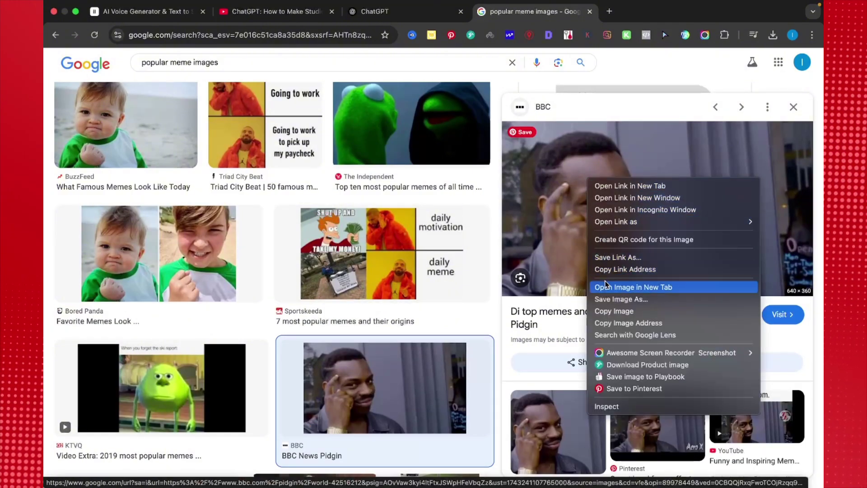
left_click(555, 173)
left_click_drag(555, 173, 377, 199)
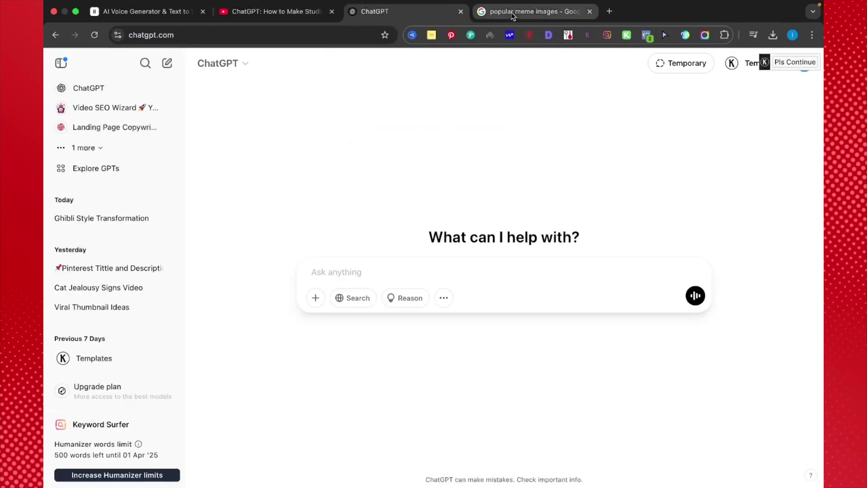
left_click(532, 11)
right_click(685, 209)
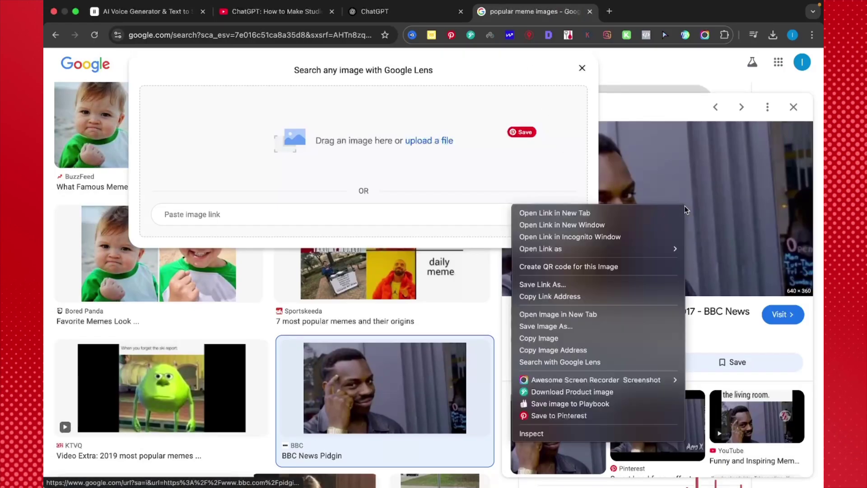
left_click(578, 336)
- Paste the meme into ChatGPT with 'transform this image into manga style' and view the result
left_click(382, 15)
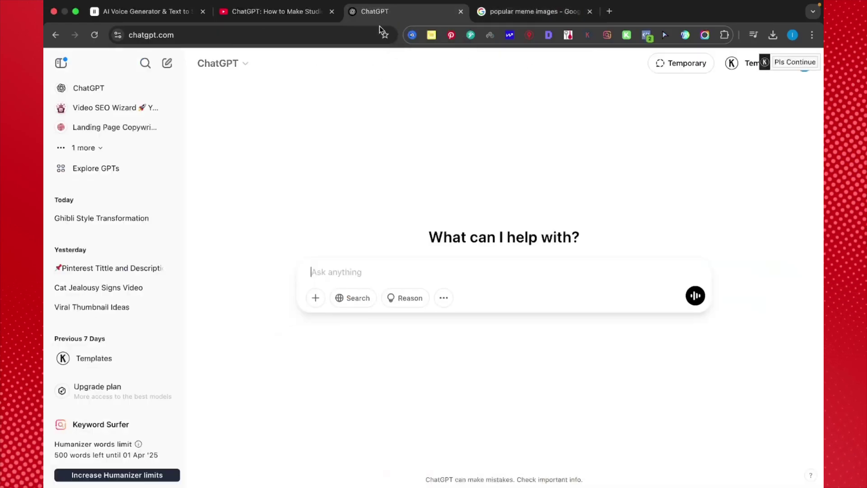
key("super+v")
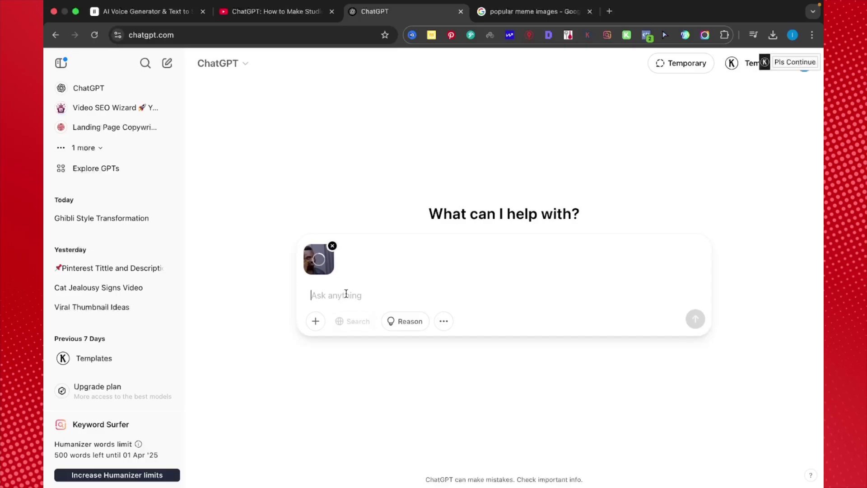
type("transform this image into manga style")
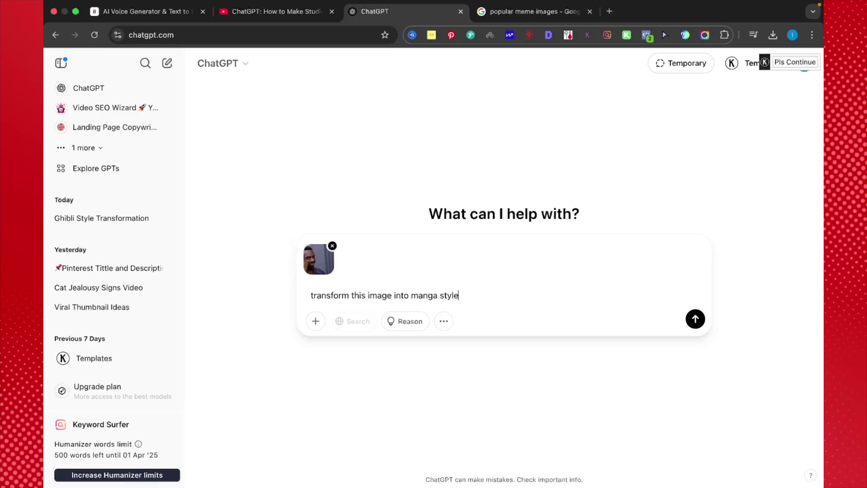
key("Return")
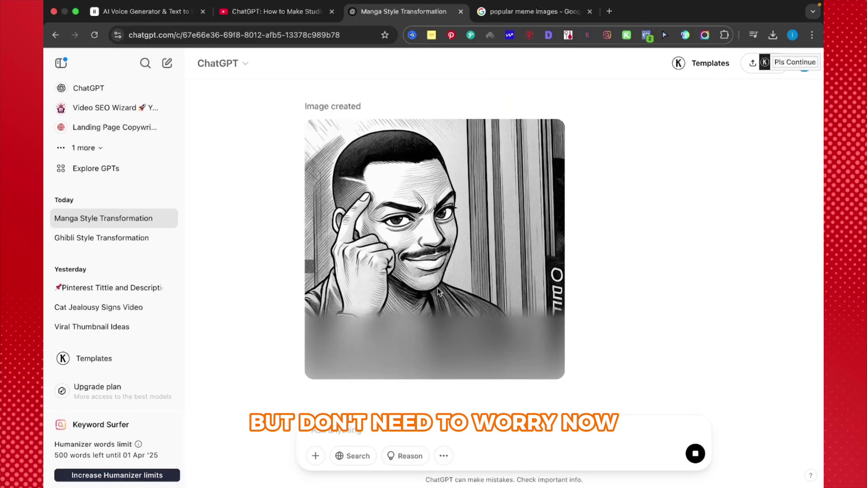
left_click(438, 293)
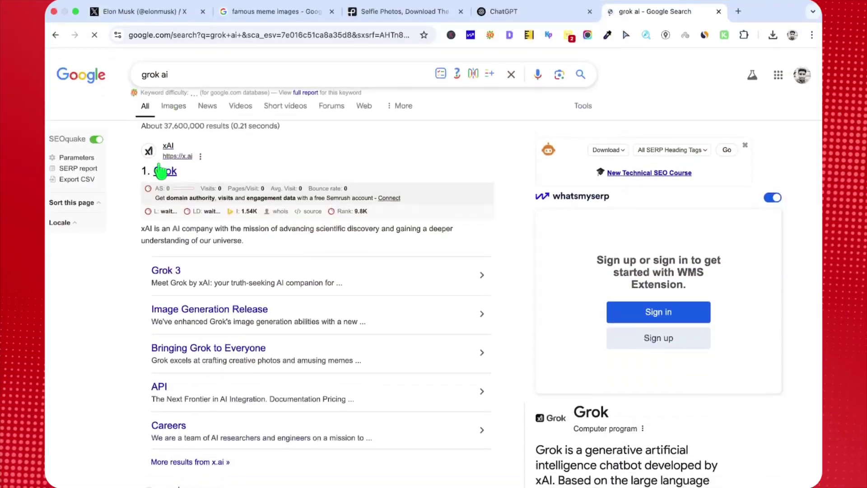
- Open Grok from x.ai and attach the Pexels photo from Downloads
left_click(161, 171)
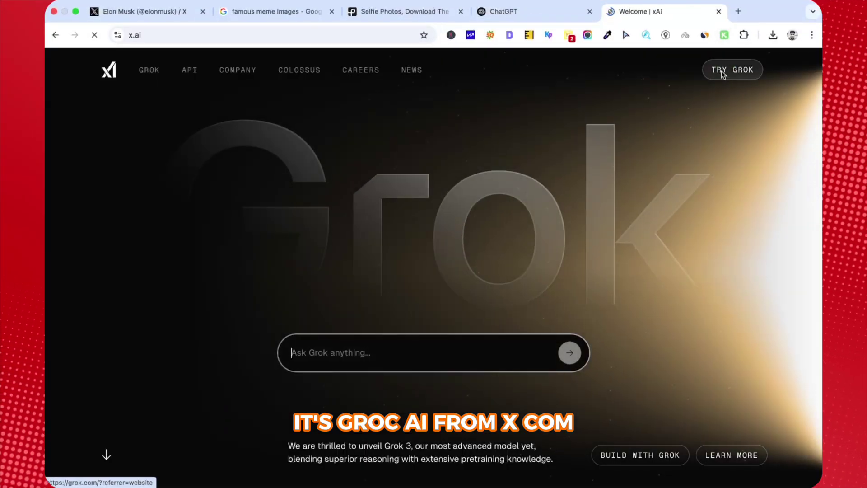
left_click(726, 71)
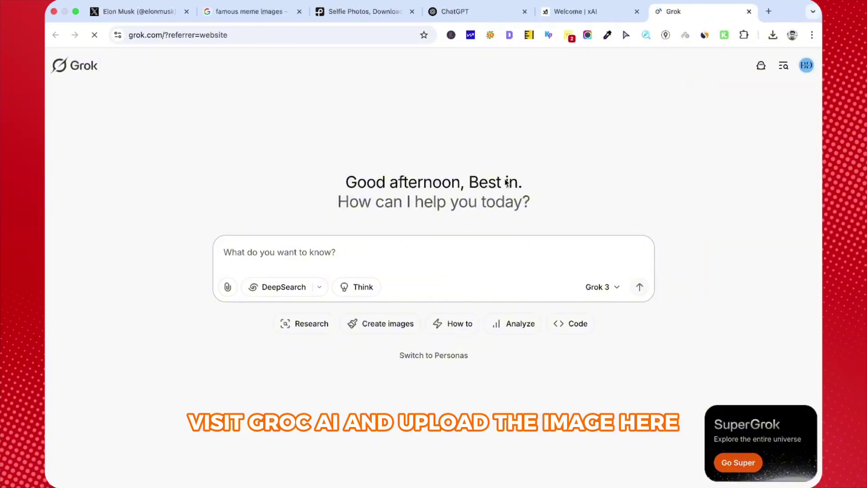
left_click(227, 288)
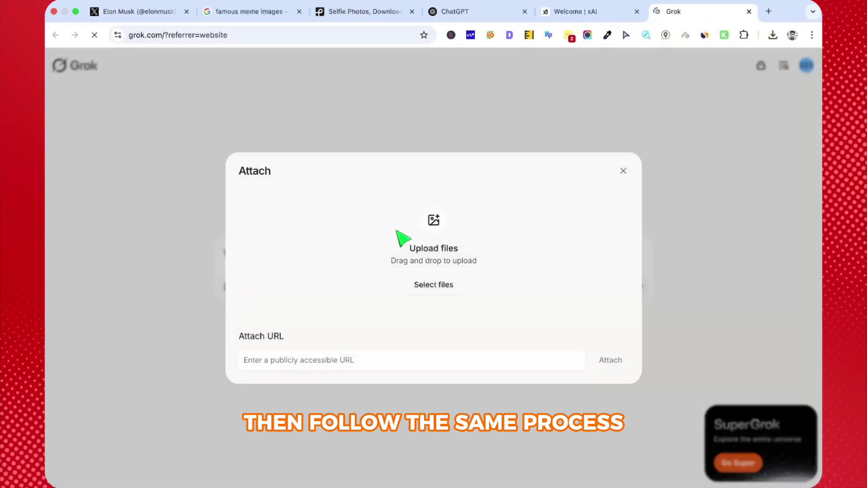
left_click(427, 285)
scroll(425, 277, "down", 5)
scroll(426, 277, "down", 10)
left_click(613, 253)
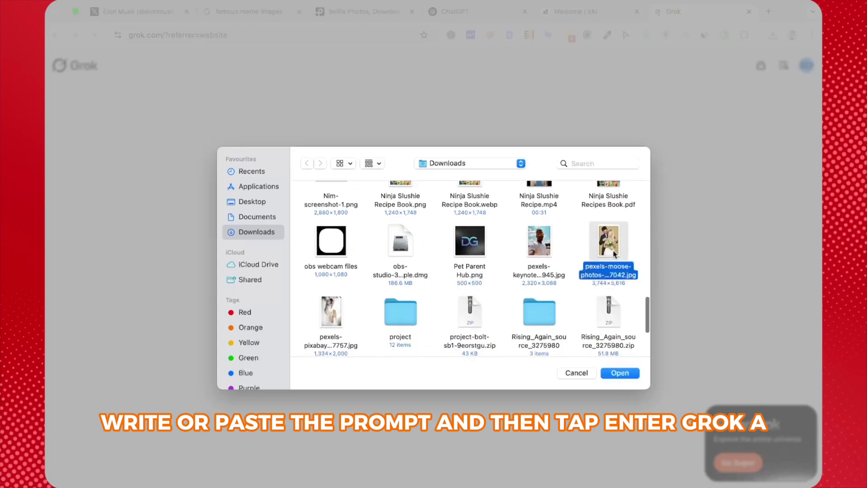
left_click(619, 373)
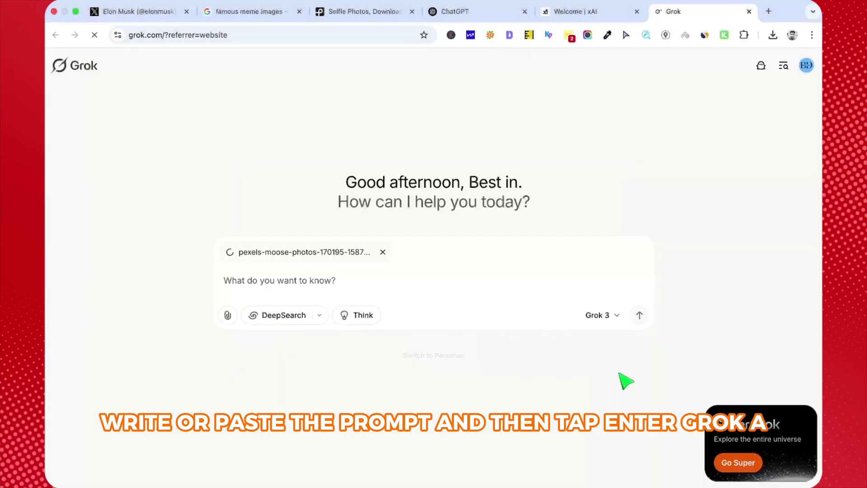
- Send Grok the prompt 'transform this image into ghibli style' with the photo
left_click(310, 281)
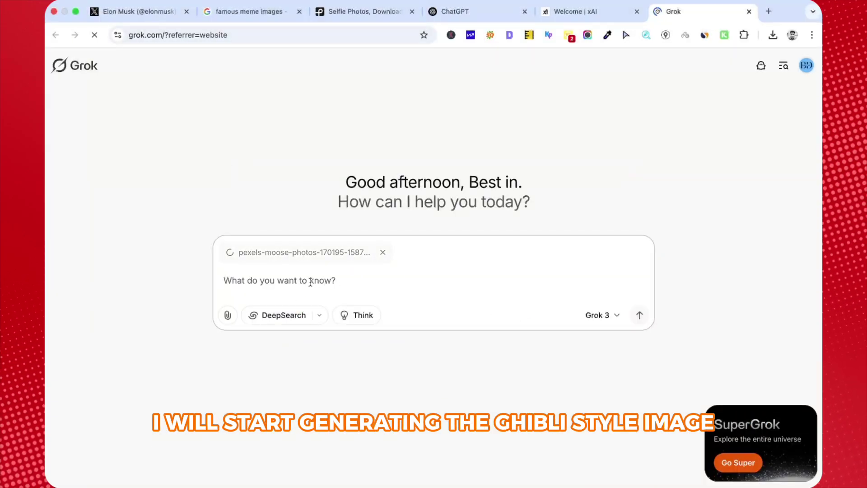
type("transform this")
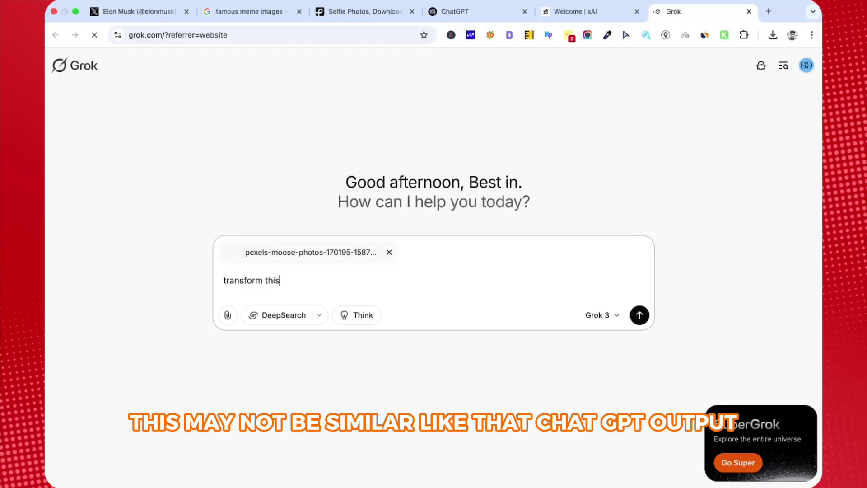
type(" image into gh")
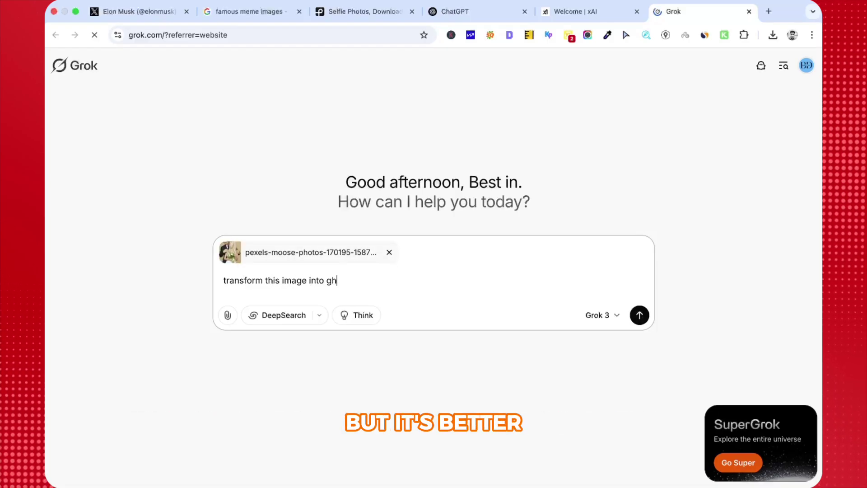
type("ib")
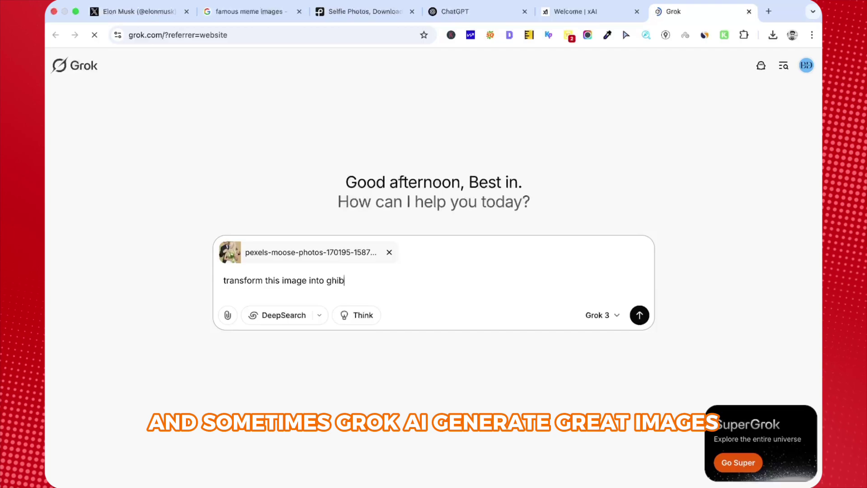
type("ibli style")
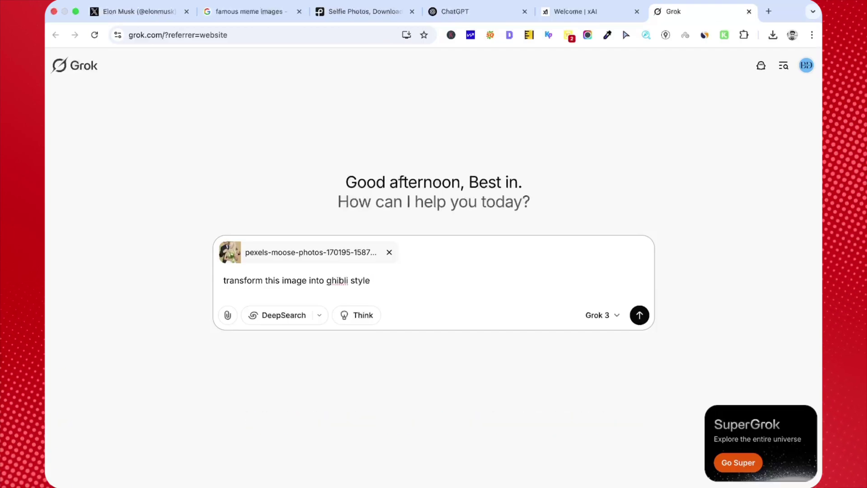
left_click(637, 316)
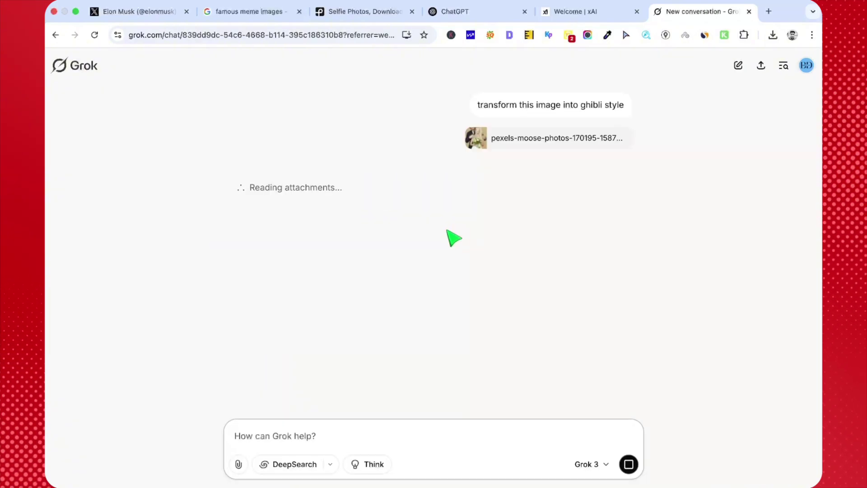